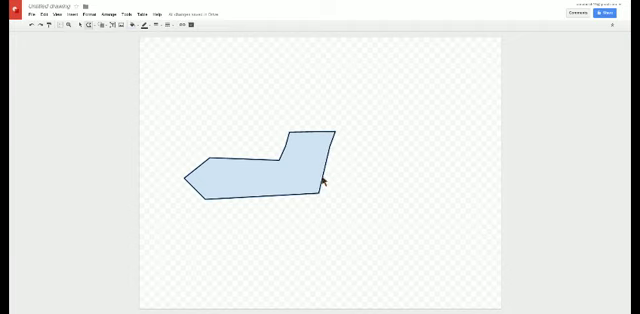
Step: Draw a thin white triangular sliver along the bottom edge of the blue boot shape
mouse_move(320, 180)
left_mouse_down()
mouse_move(258, 177)
mouse_move(209, 198)
left_mouse_up()
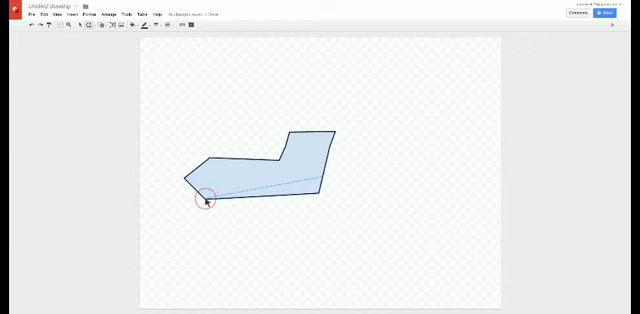
left_click(322, 182)
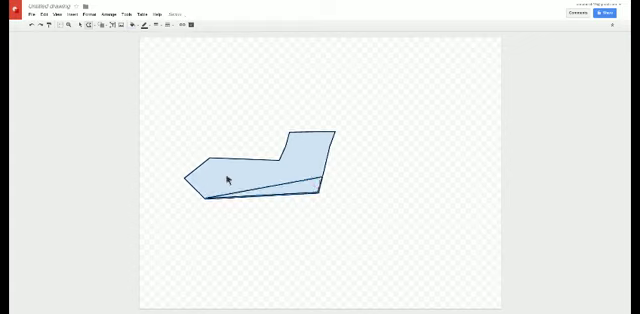
left_click(133, 25)
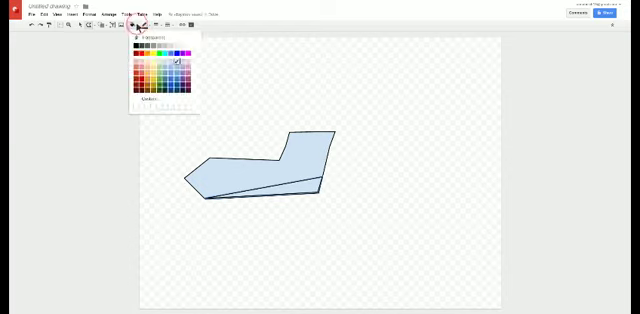
left_click(183, 48)
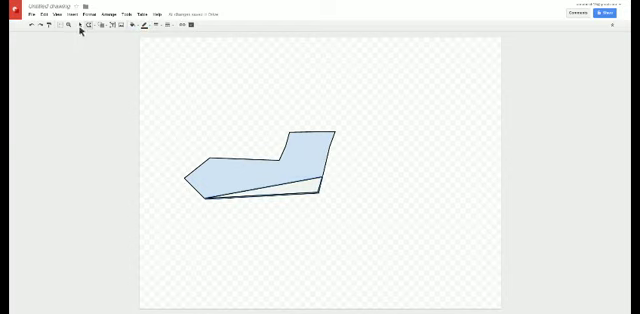
left_click(285, 180)
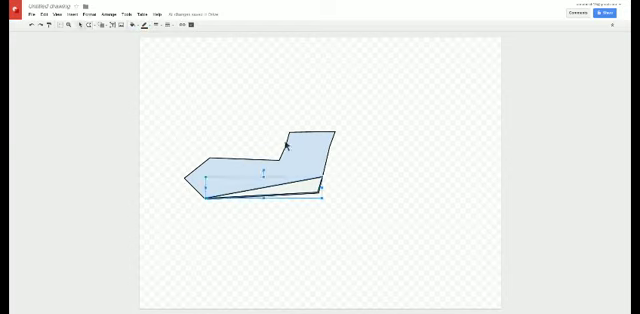
left_click(440, 167)
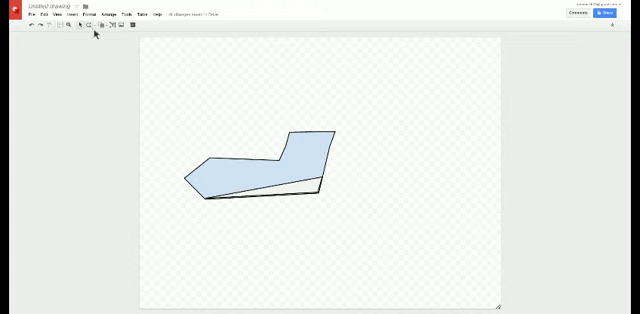
left_click(102, 25)
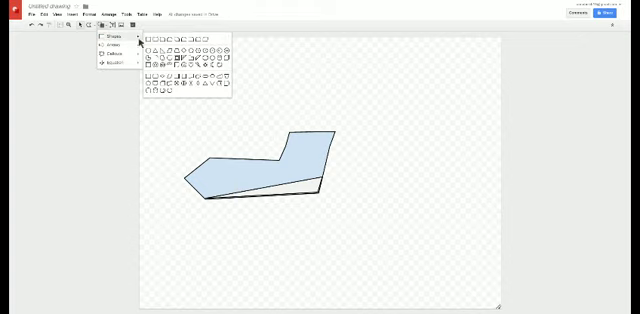
mouse_move(114, 36)
left_click(152, 50)
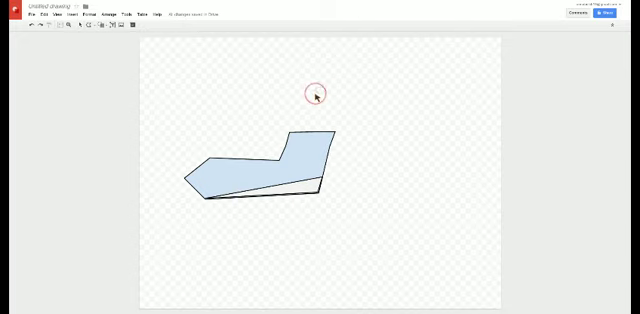
left_click_drag(320, 95, 278, 122)
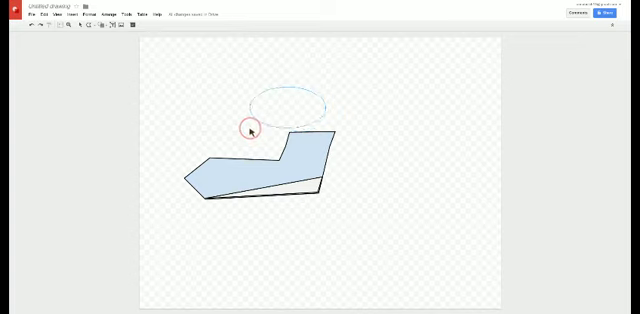
left_click_drag(252, 131, 238, 134)
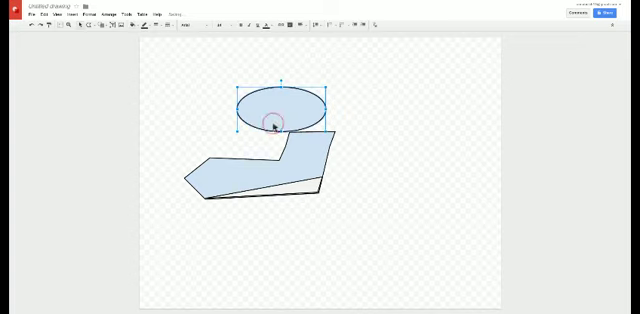
mouse_move(318, 124)
left_mouse_down()
mouse_move(313, 127)
mouse_move(352, 124)
left_mouse_up()
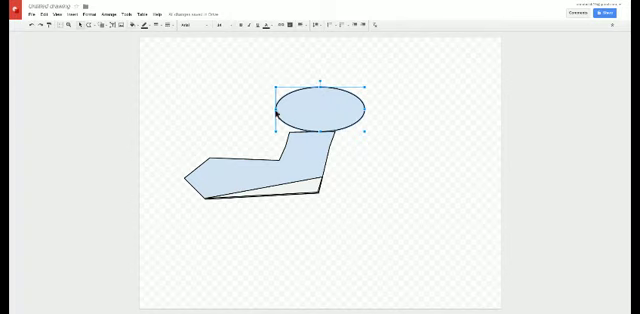
left_click_drag(276, 108, 263, 112)
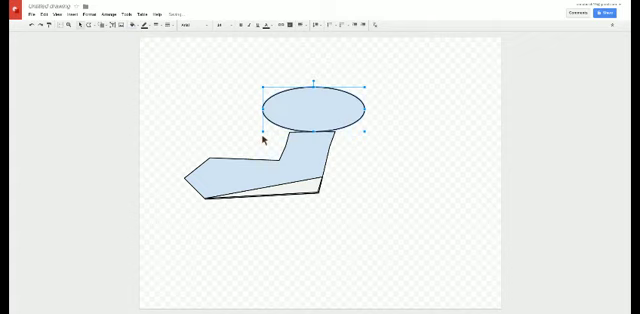
left_click(143, 85)
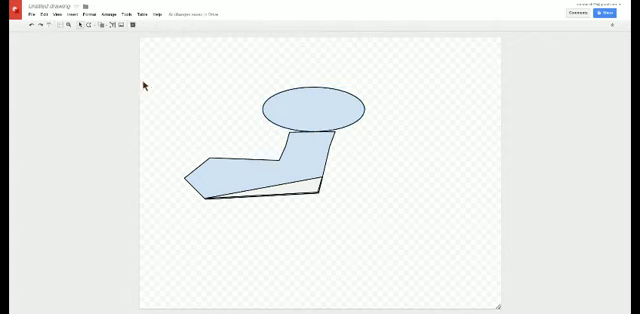
left_click(314, 108)
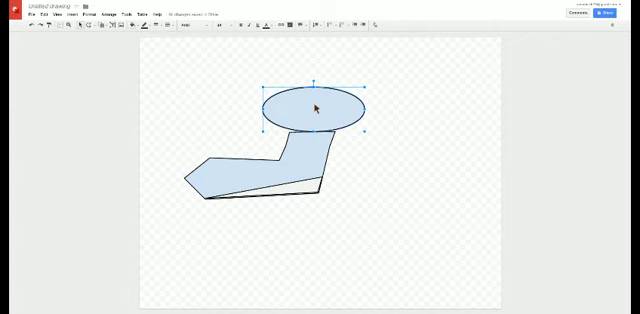
type("N")
left_click(333, 114)
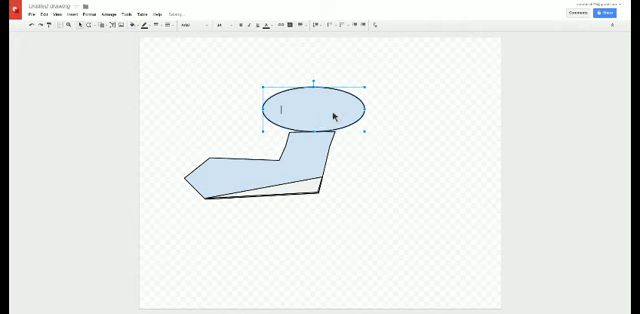
left_click(391, 127)
left_click(312, 109)
type("x")
left_click(43, 14)
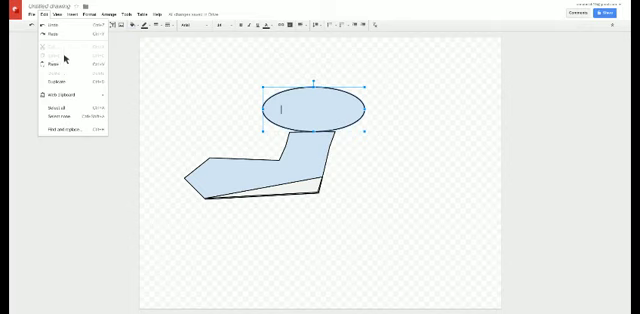
left_click(89, 147)
left_click(345, 106)
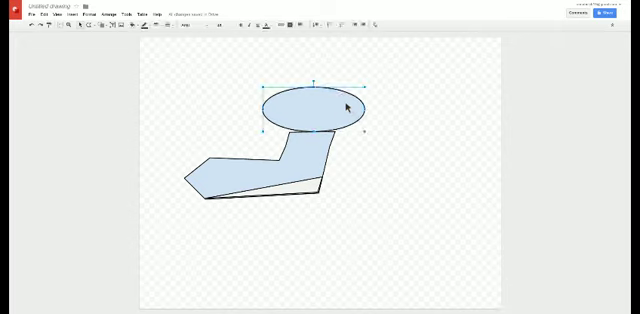
key("Delete")
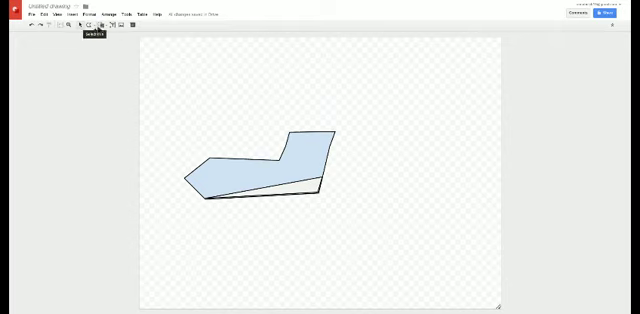
Step: Draw a closed four-cornered polyline cuff on top of the boot shaft
left_click(103, 25)
mouse_move(115, 36)
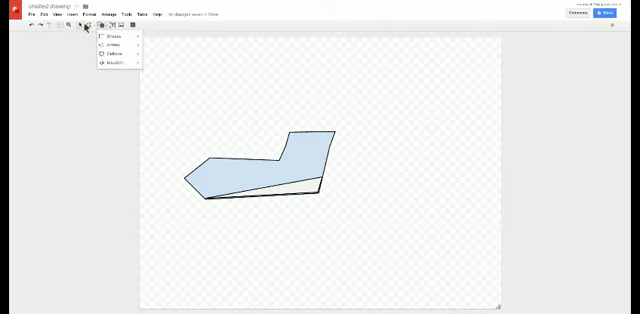
left_click(86, 25)
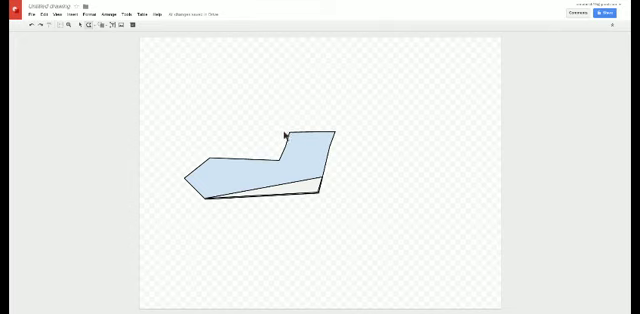
left_click(289, 134)
left_click(248, 128)
left_click(260, 84)
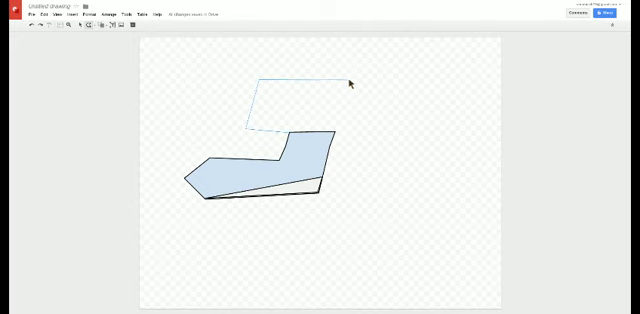
left_click(358, 82)
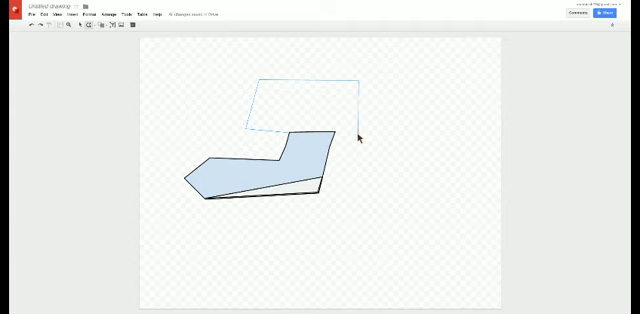
left_click(358, 130)
left_click(291, 137)
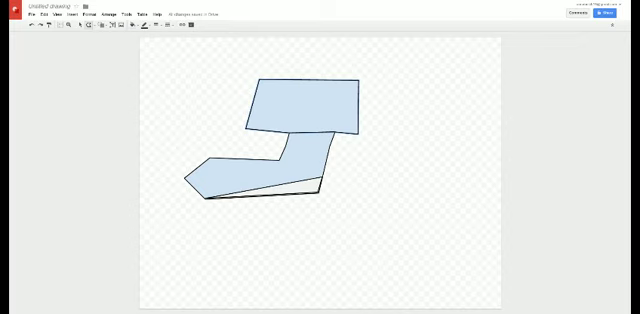
Step: Select the small oval on the head and fill it white
left_click(103, 25)
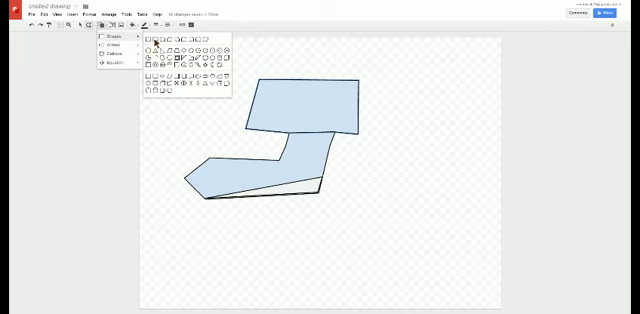
left_click(150, 50)
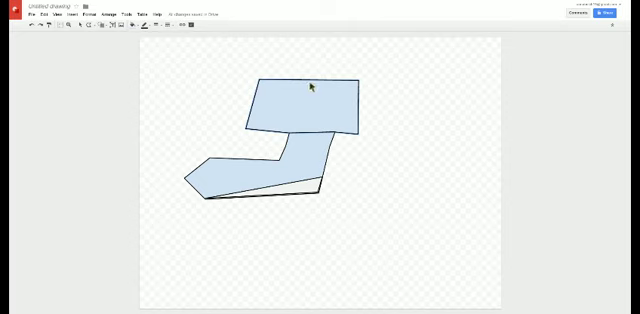
left_click(307, 94)
double_click(307, 94)
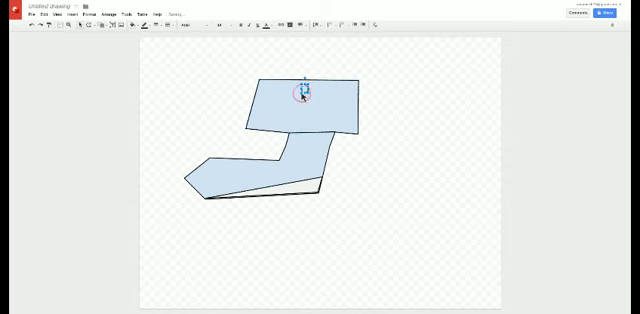
left_click(140, 26)
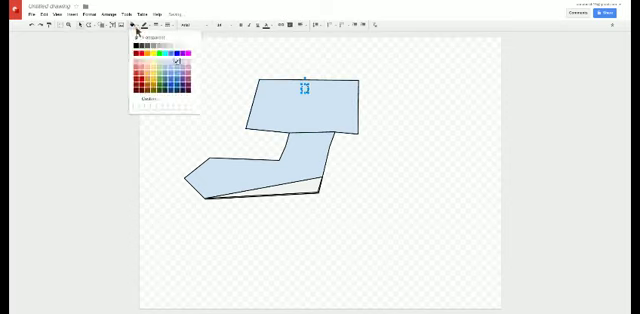
left_click(178, 58)
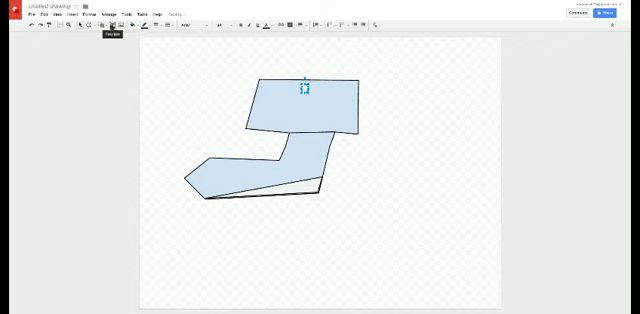
Step: Draw two short vertical eye marks inside the head with the Line tool
left_click(92, 25)
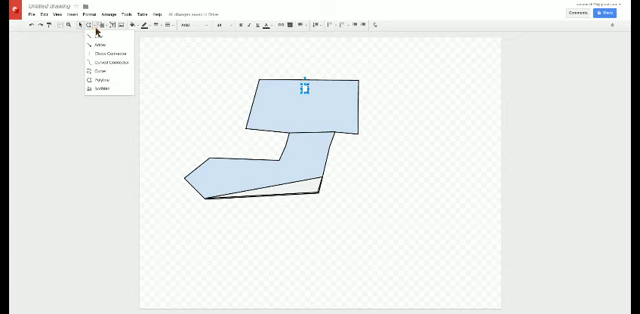
left_click(100, 44)
double_click(279, 103)
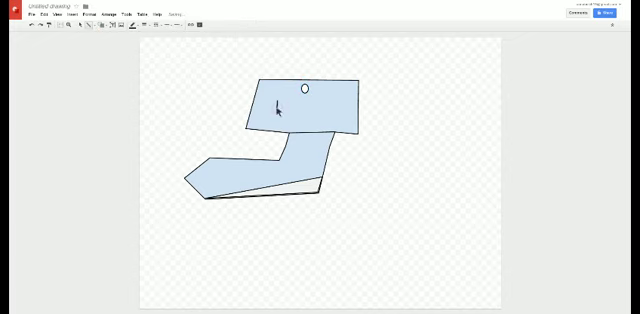
left_click(334, 117)
left_click(334, 117)
left_click(104, 25)
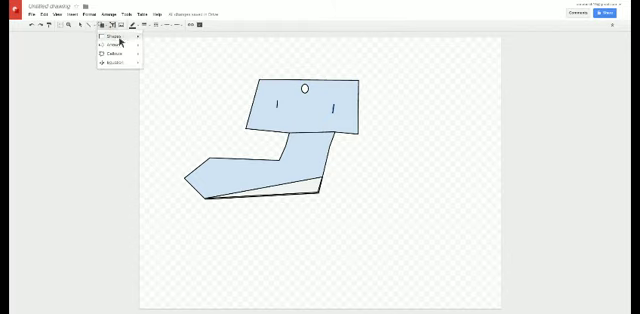
Step: Draw a small oval below the two eye marks and give it a white fill
mouse_move(113, 36)
left_click(148, 50)
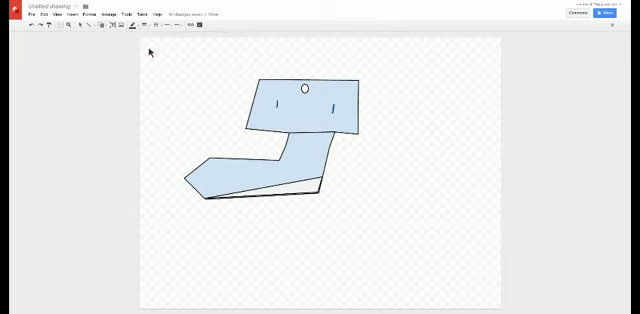
left_click(300, 120)
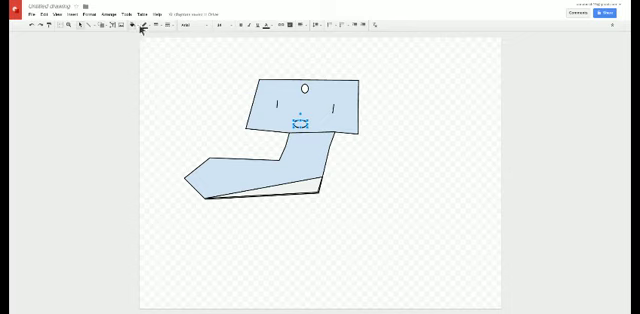
left_click(134, 25)
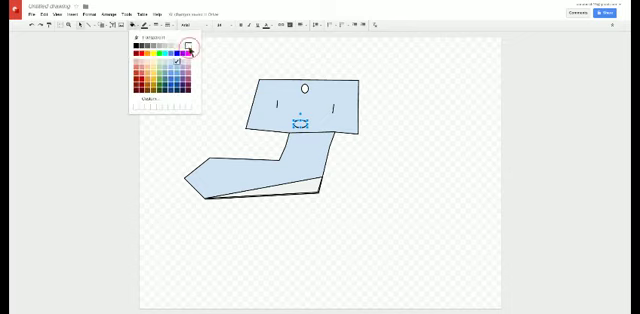
left_click(186, 48)
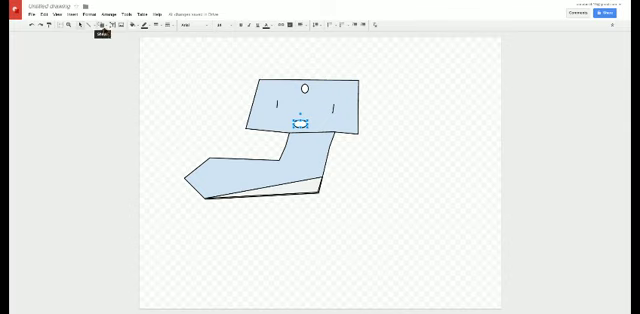
left_click(99, 26)
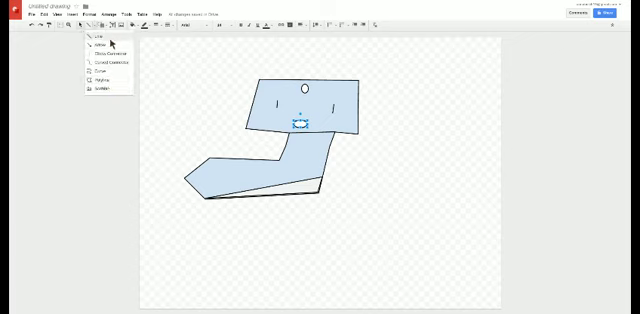
Step: Draw a white jagged zigzag fin off the left side of the head
left_click(100, 79)
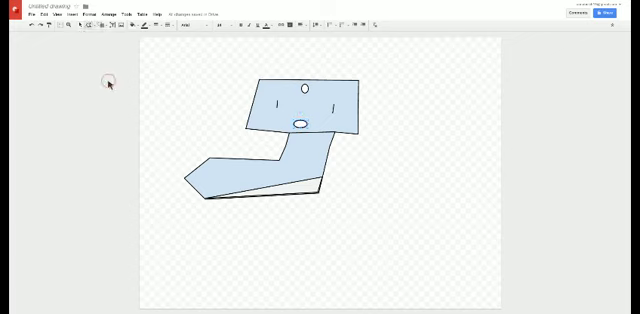
left_click(259, 82)
left_click(198, 78)
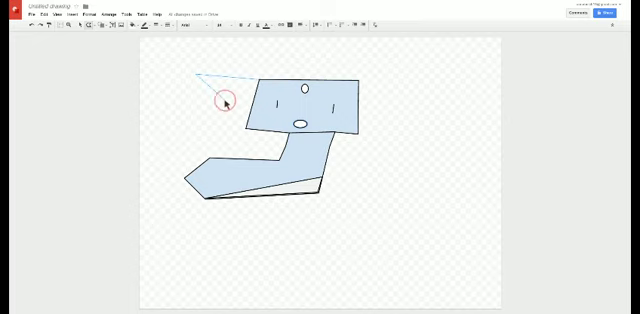
left_click(226, 103)
left_click(169, 114)
left_click(226, 123)
left_click(184, 130)
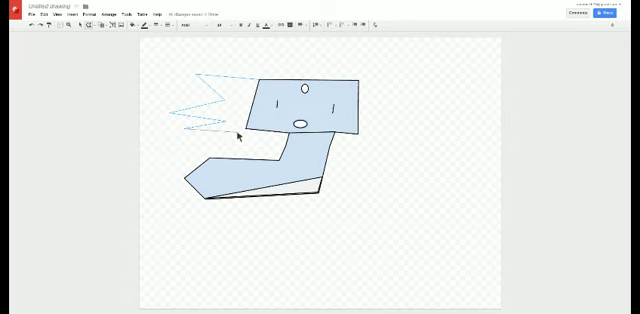
left_click(258, 83)
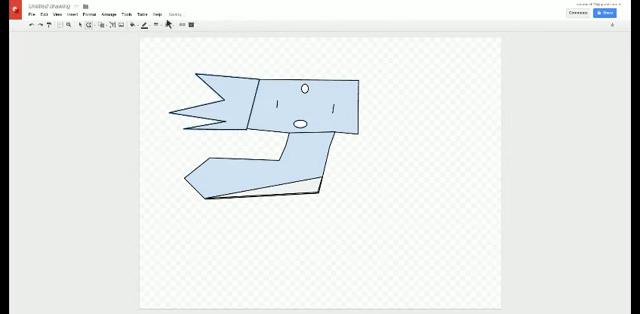
left_click(134, 24)
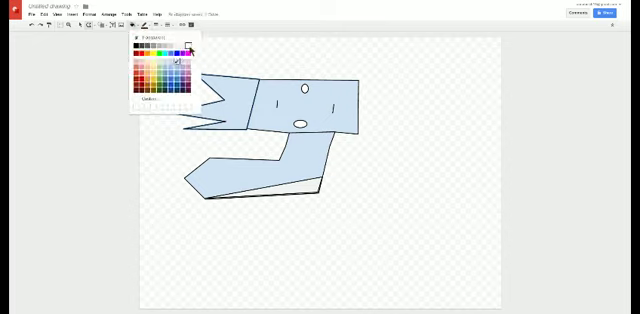
left_click(190, 52)
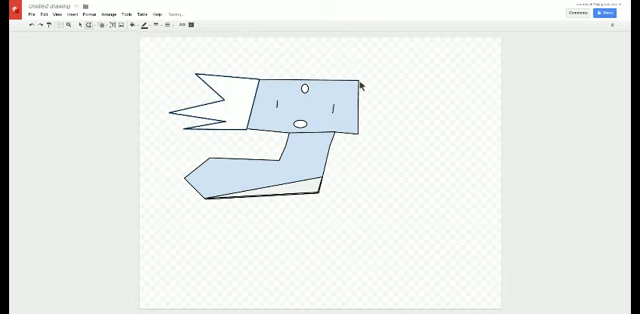
Step: Draw the matching jagged zigzag fin off the right side of the head
left_click(361, 86)
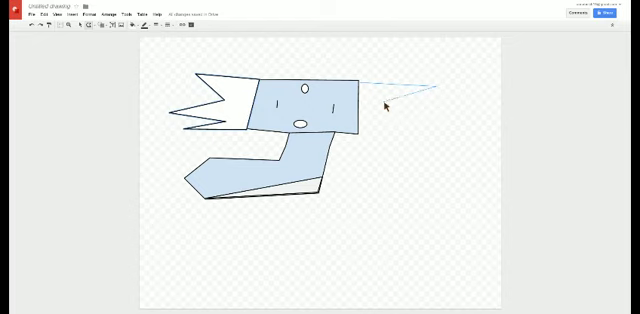
left_click(434, 113)
left_click(374, 118)
left_click(443, 132)
double_click(357, 137)
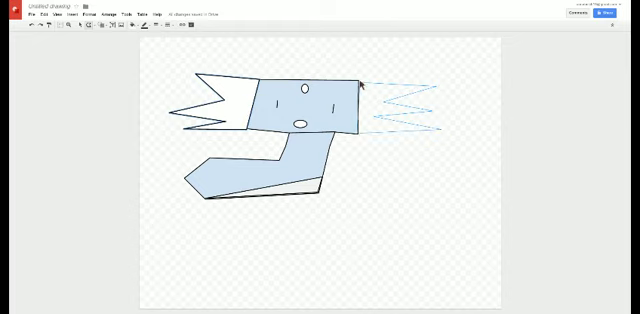
left_click(362, 86)
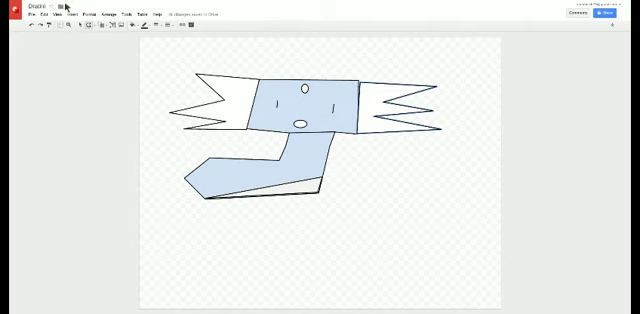
Step: Create a fresh blank drawing from the File menu's New > Drawing
left_click(31, 14)
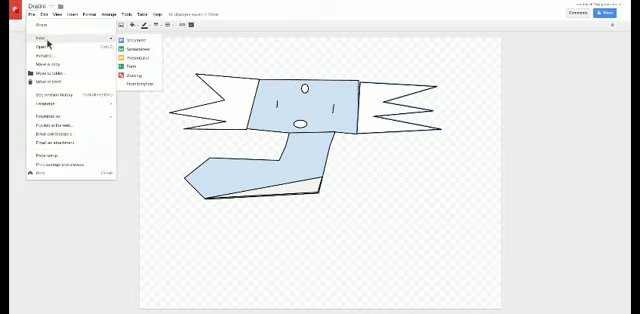
mouse_move(60, 38)
left_click(130, 76)
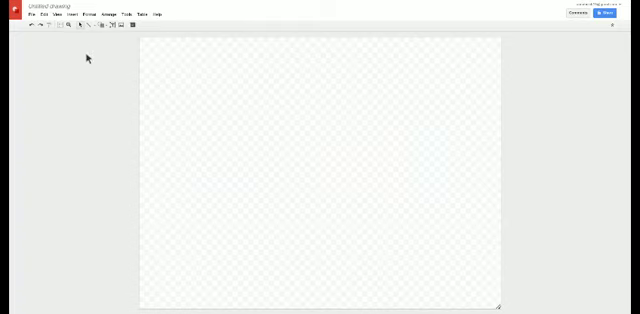
Step: Draw a large five-pointed star, move it lower on the page, and fill it purple
left_click(102, 25)
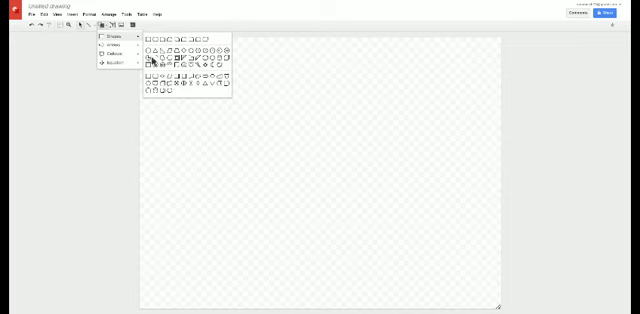
mouse_move(116, 53)
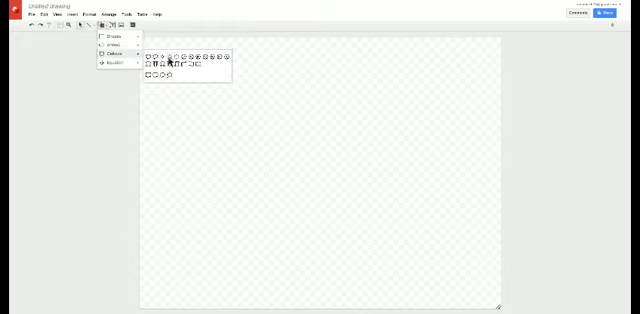
left_click(168, 63)
mouse_move(244, 168)
left_mouse_down()
mouse_move(358, 103)
mouse_move(376, 67)
left_mouse_up()
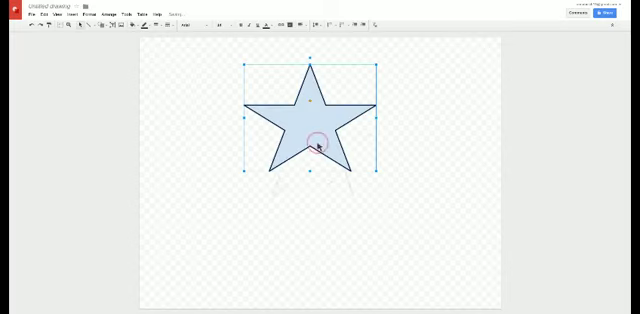
left_click_drag(312, 205, 312, 205)
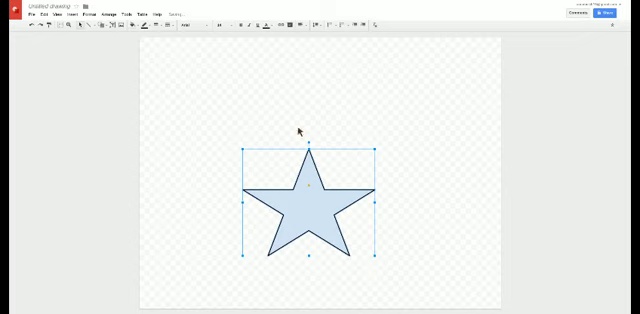
left_click(133, 24)
left_click(181, 62)
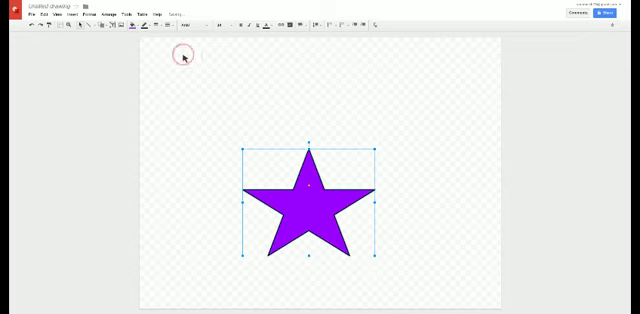
left_click(107, 25)
mouse_move(116, 53)
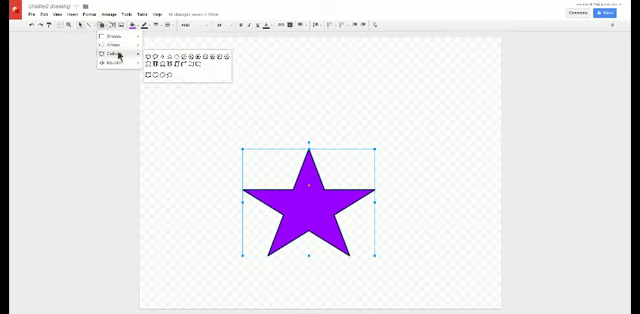
Step: Draw a second star, rotate it, and overlay it on the first to form a ten-pointed burst
left_click(160, 62)
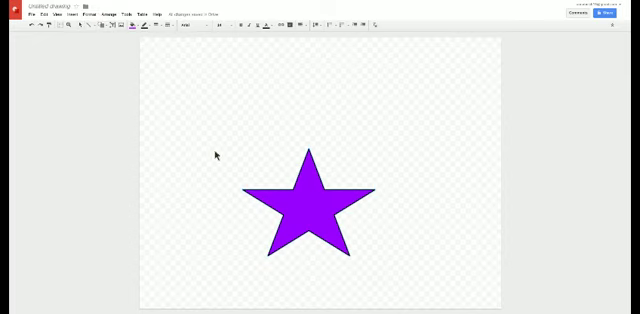
mouse_move(216, 154)
left_mouse_down()
mouse_move(250, 80)
mouse_move(348, 65)
mouse_move(330, 61)
left_mouse_up()
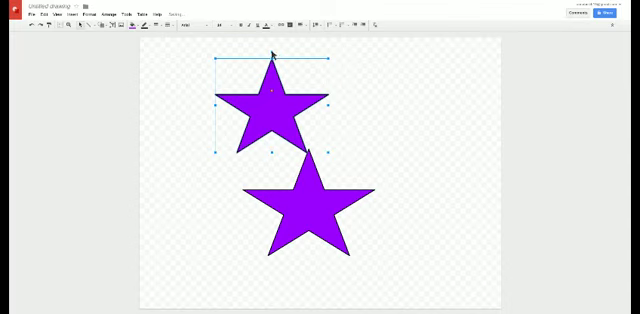
mouse_move(272, 55)
left_mouse_down()
mouse_move(235, 61)
mouse_move(240, 65)
left_mouse_up()
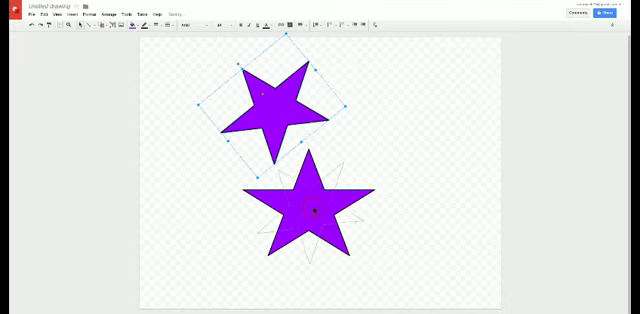
left_click_drag(312, 210, 308, 205)
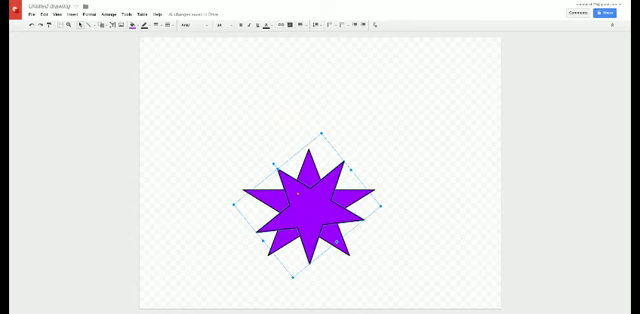
left_click(110, 25)
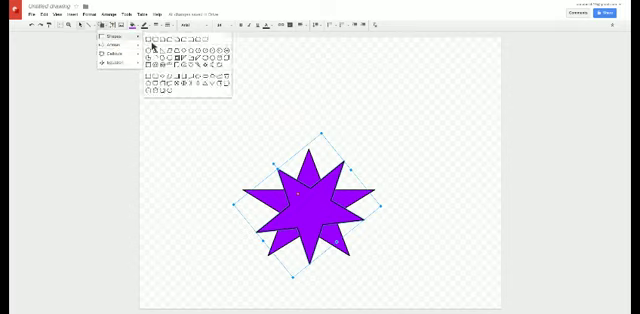
left_click(151, 53)
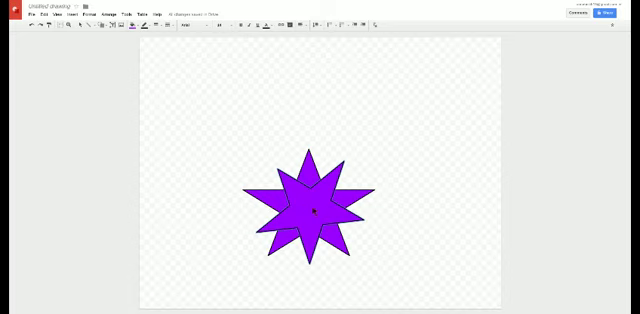
Step: Place a small red oval at the star's centre and start retitling the drawing
left_click(302, 228)
left_click(132, 27)
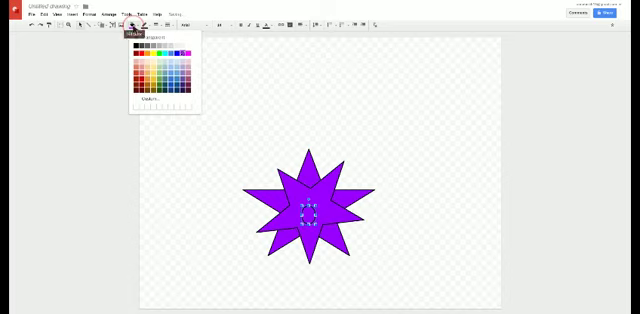
left_click(141, 55)
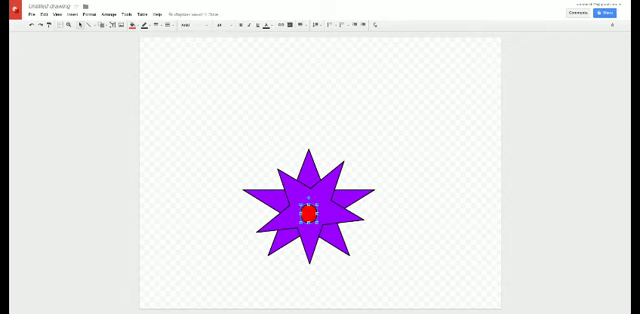
left_click(45, 5)
type("Starred")
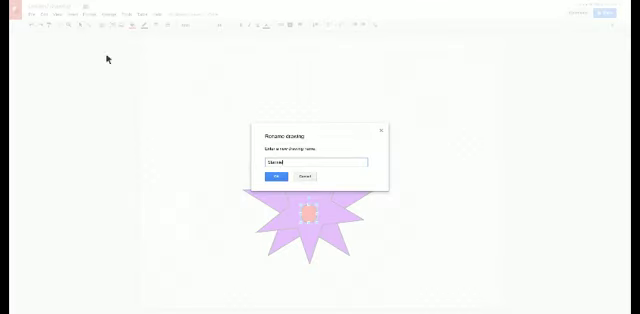
Step: Confirm the title Starmie and create a new blank drawing
left_click(276, 176)
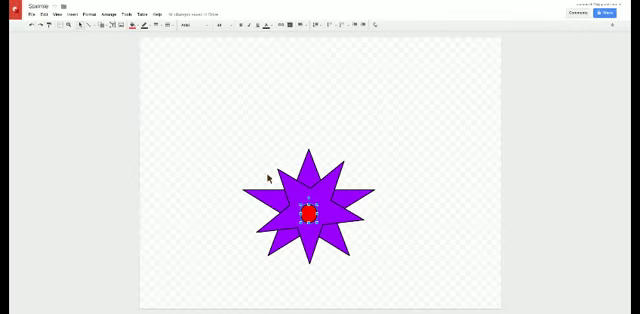
left_click(31, 14)
mouse_move(50, 38)
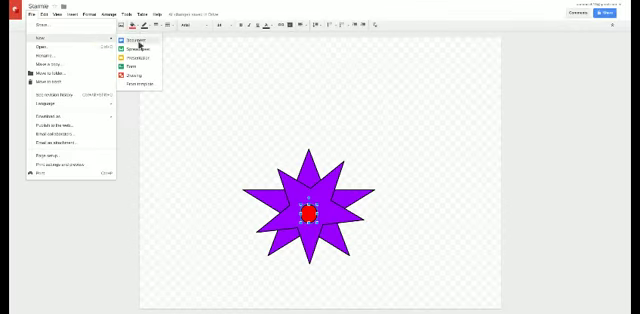
left_click(139, 79)
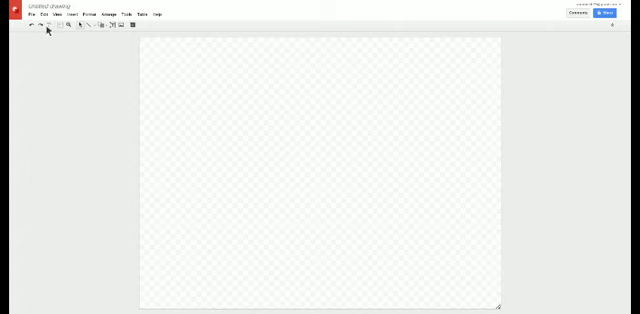
Step: Insert a rectangle for the body and fill it solid blue
left_click(103, 25)
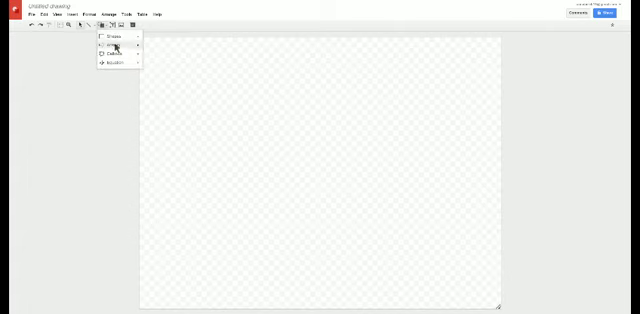
mouse_move(114, 36)
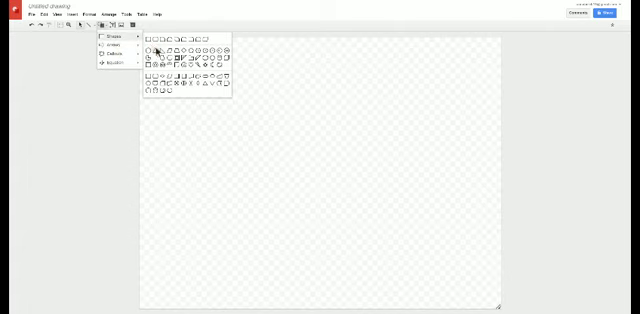
left_click(152, 47)
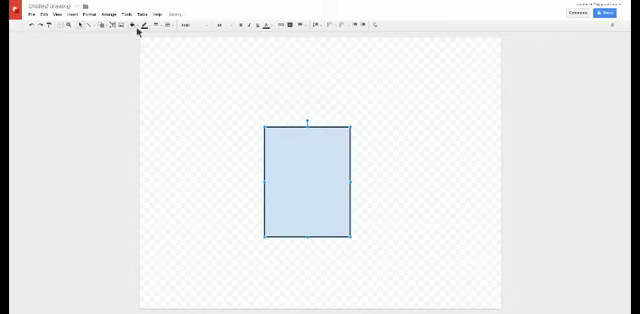
left_click(134, 25)
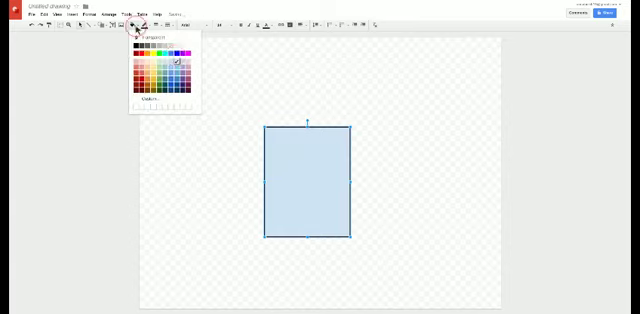
left_click(175, 60)
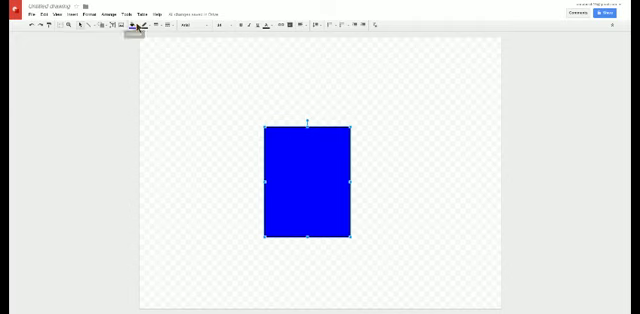
Step: Draw a wide red bar across the top of the blue body
left_click(103, 25)
mouse_move(114, 36)
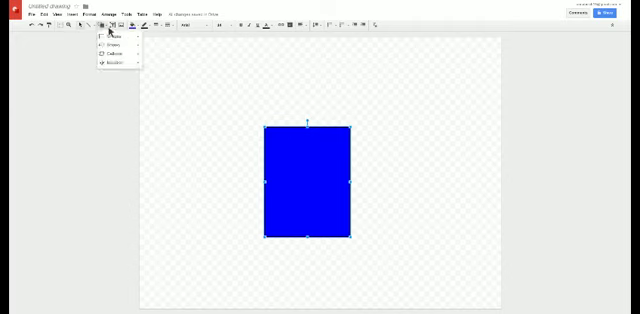
left_click(150, 40)
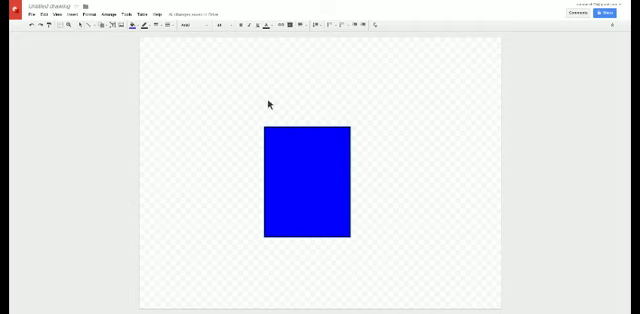
left_click_drag(242, 87, 370, 127)
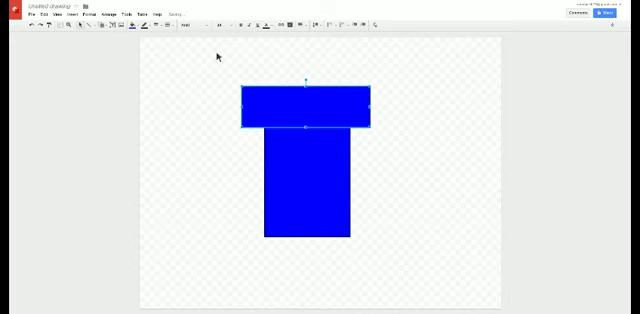
left_click(132, 25)
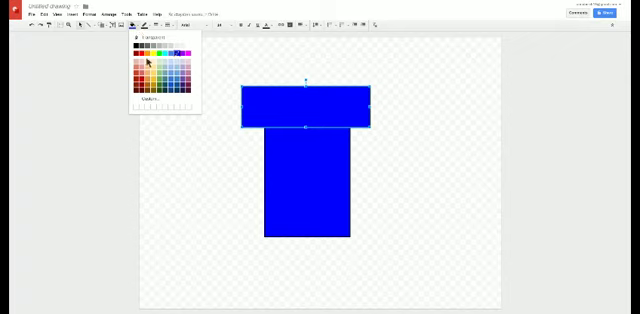
left_click(138, 57)
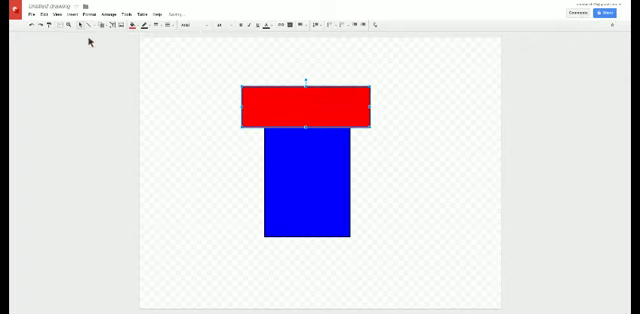
Step: Place a red triangle nose in the middle of the blue body
left_click(103, 25)
mouse_move(113, 37)
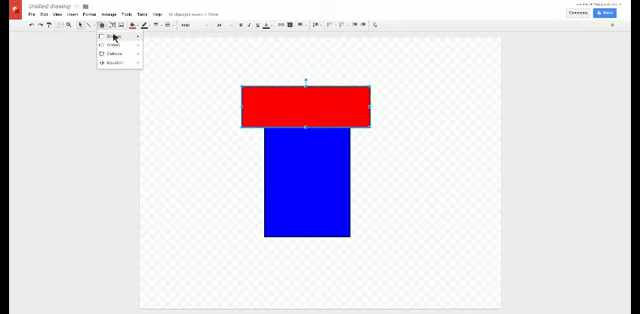
left_click(147, 39)
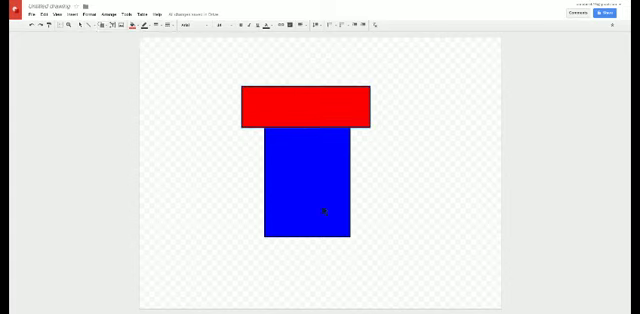
left_click(322, 155)
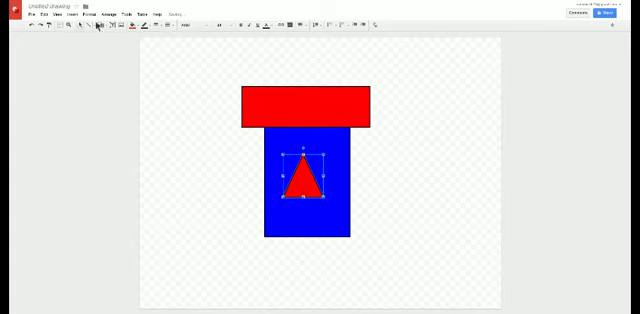
left_click(281, 145)
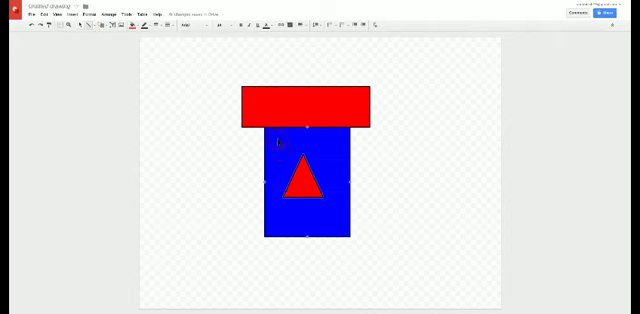
double_click(281, 150)
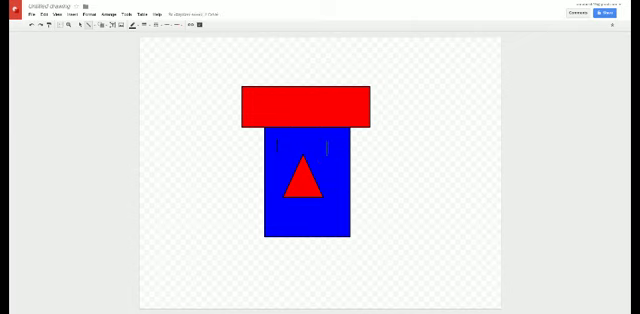
left_click(104, 24)
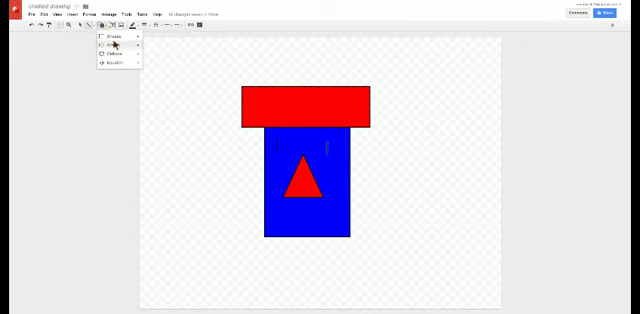
mouse_move(116, 53)
left_click(157, 61)
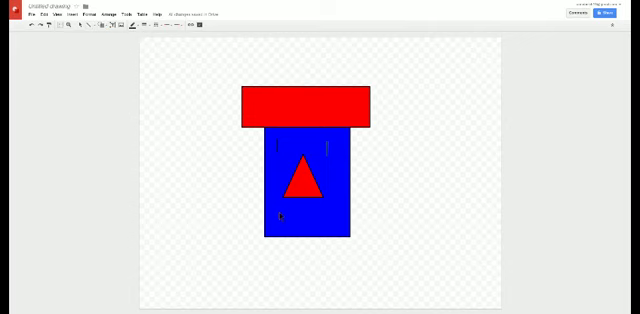
Step: Draw a jagged explosion shape below the triangle nose and tilt it slightly
mouse_move(283, 216)
left_mouse_down()
mouse_move(345, 200)
mouse_move(340, 203)
left_mouse_up()
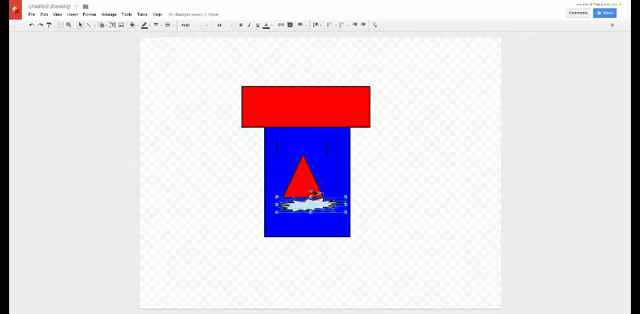
left_click_drag(310, 197, 312, 195)
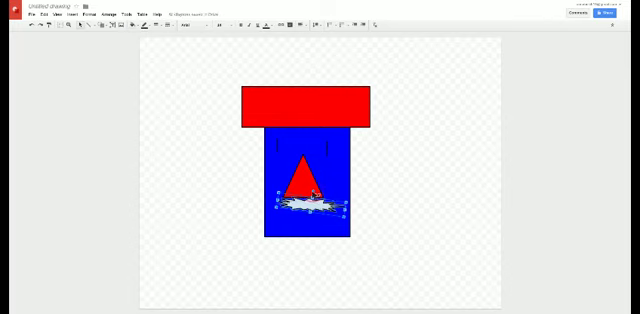
key("ctrl+z")
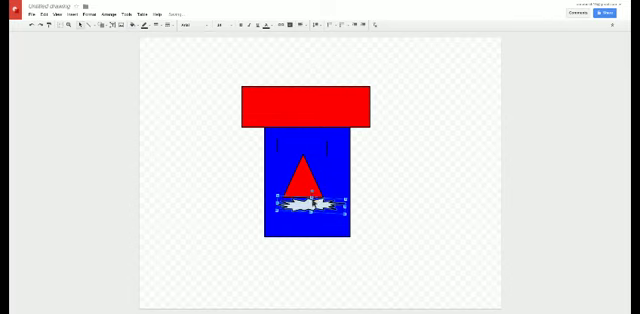
key("ctrl+y")
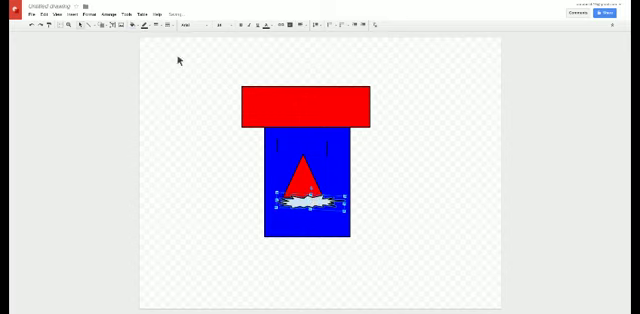
Step: Give the mustache a brown fill and a black outline
left_click(143, 24)
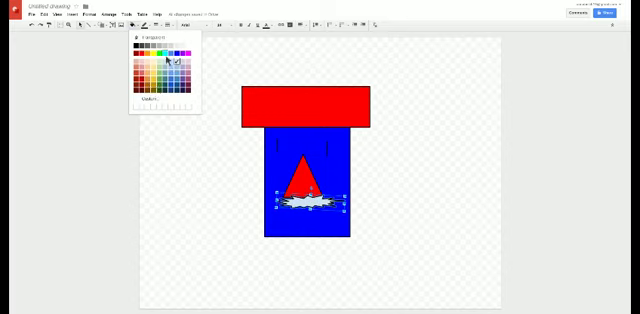
left_click(146, 90)
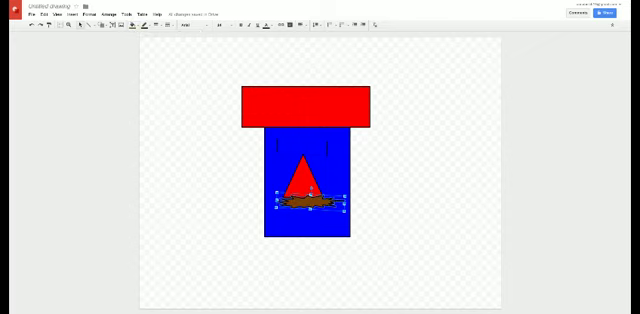
left_click(143, 24)
left_click(147, 88)
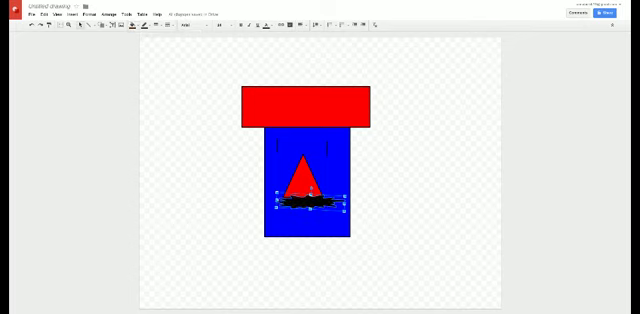
Step: Draw small rectangles against the left and right edges of the blue body
left_click(111, 25)
mouse_move(114, 36)
left_click(150, 42)
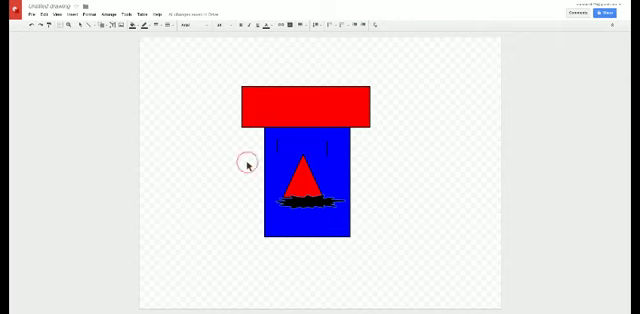
left_click_drag(248, 160, 262, 188)
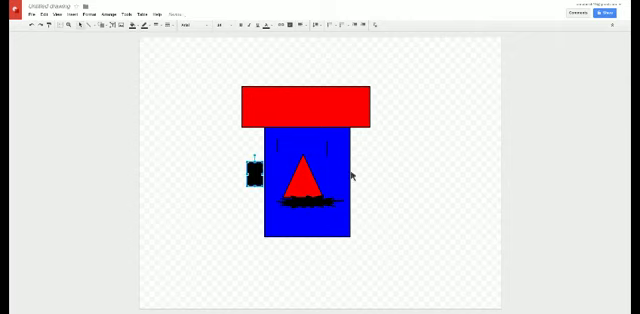
mouse_move(362, 153)
left_mouse_down()
mouse_move(381, 186)
mouse_move(375, 172)
left_mouse_up()
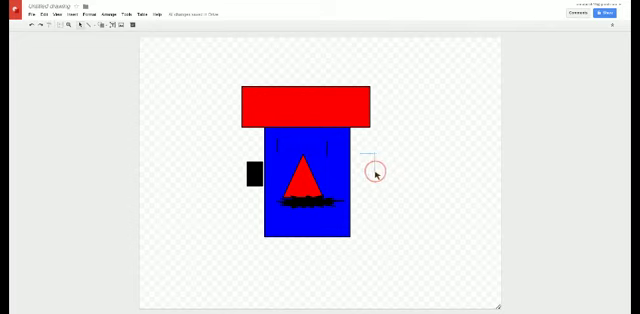
left_click_drag(375, 172, 373, 177)
left_click(103, 24)
mouse_move(113, 36)
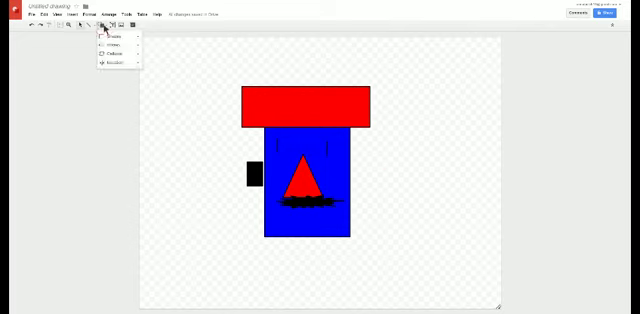
left_click(148, 40)
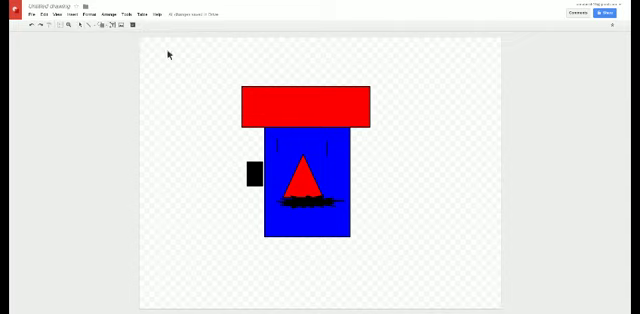
mouse_move(362, 174)
left_mouse_down()
mouse_move(376, 181)
mouse_move(378, 197)
left_mouse_up()
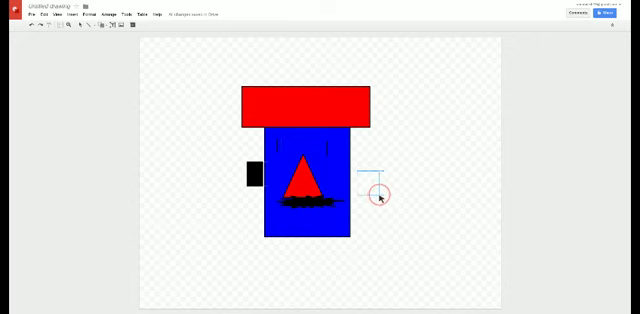
mouse_move(378, 197)
left_mouse_down()
mouse_move(371, 190)
mouse_move(373, 198)
left_mouse_up()
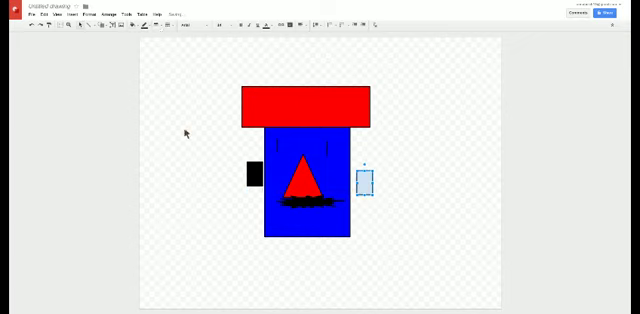
left_click(364, 177)
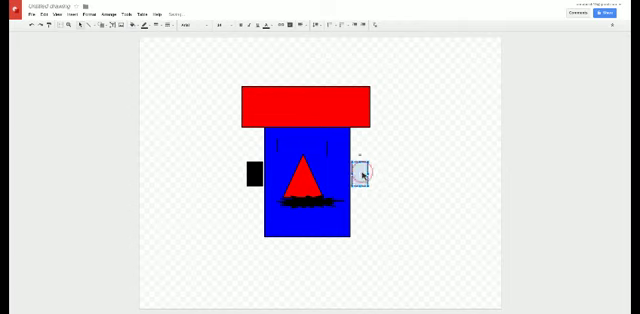
left_click(381, 177)
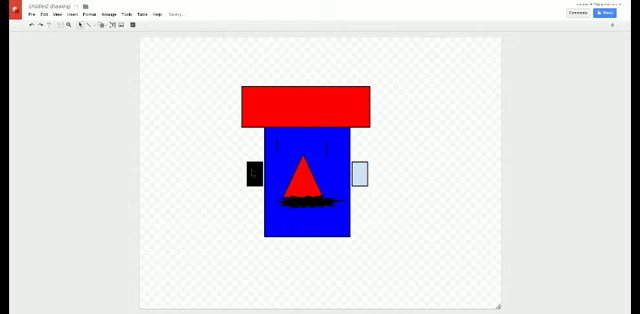
Step: Fill the left side rectangle light blue
left_click(250, 175)
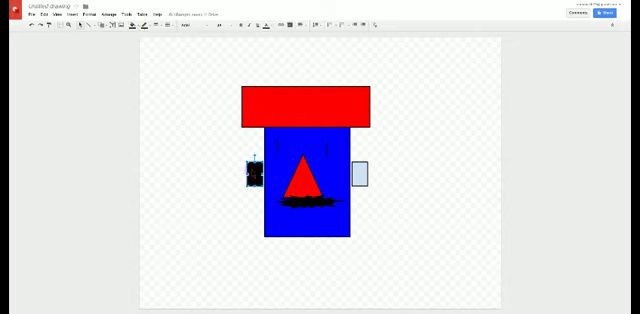
left_click(137, 24)
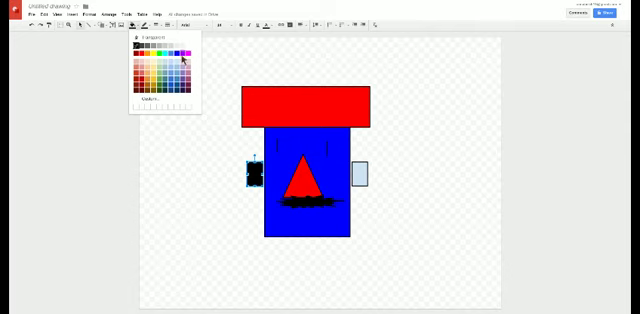
left_click(171, 60)
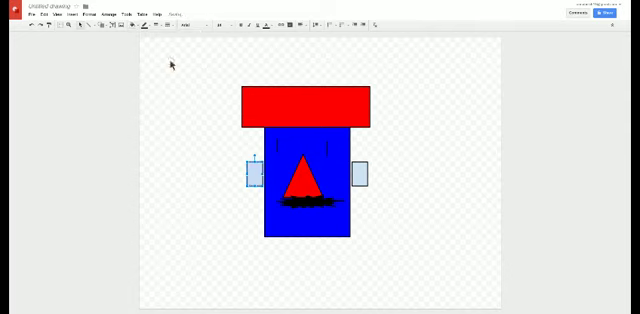
left_click(360, 200)
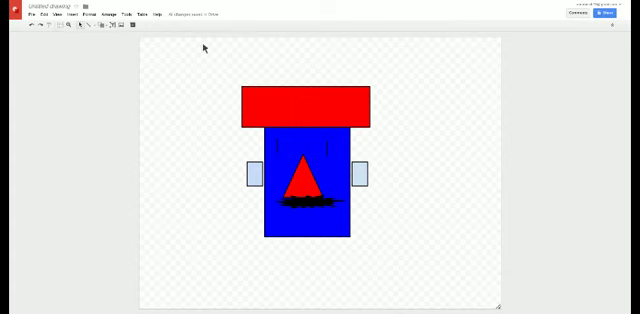
Step: Draw a small triangle mark inside the left light-blue rectangle
left_click(103, 25)
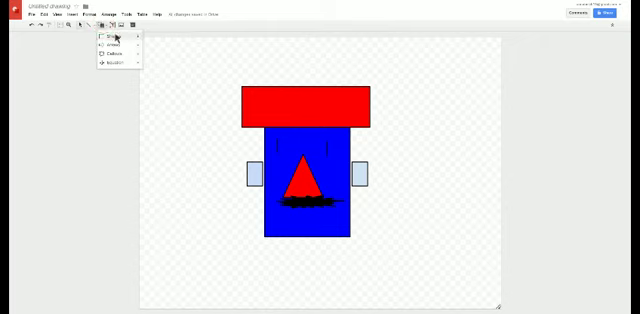
mouse_move(113, 36)
left_click(157, 54)
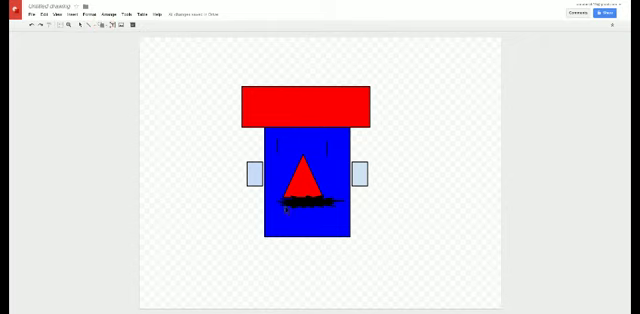
left_click(254, 176)
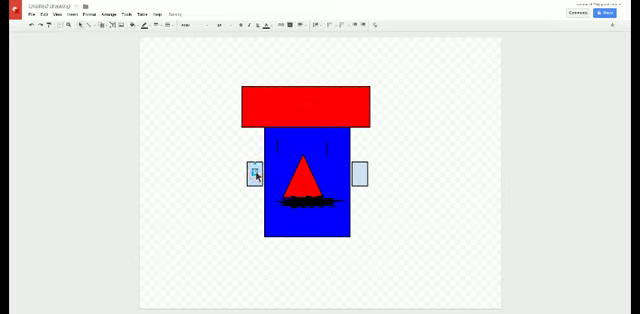
left_click_drag(254, 176, 255, 178)
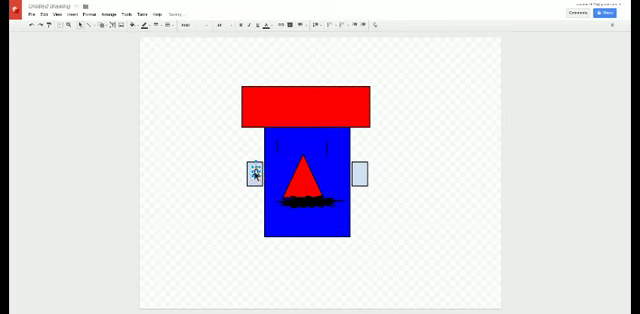
left_click_drag(255, 174, 255, 175)
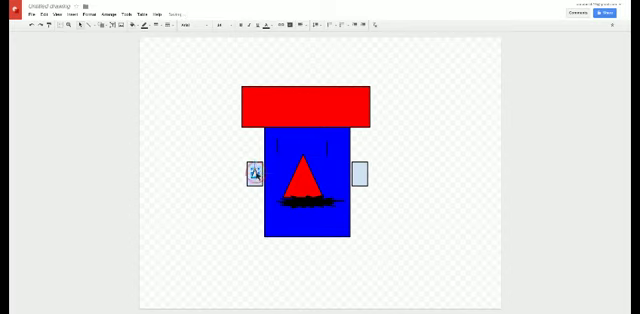
left_click(208, 184)
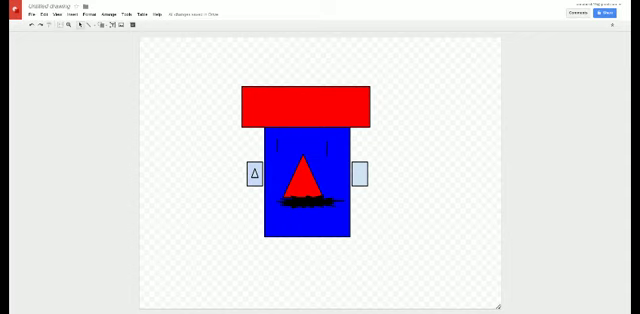
left_click(252, 172)
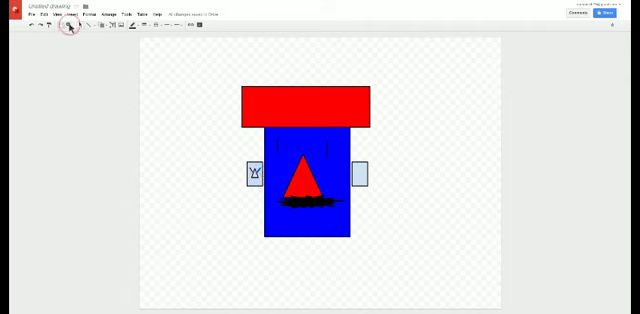
Step: Remove the stray line and add two short vertical lines beside the left triangle
left_click(250, 170)
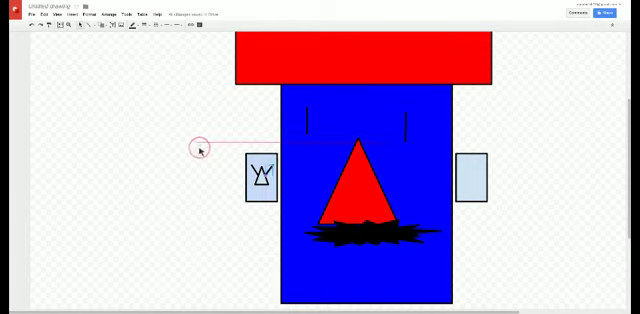
key("ctrl+z")
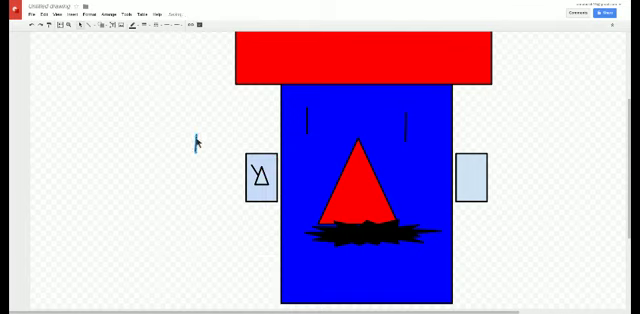
mouse_move(197, 137)
left_mouse_down()
mouse_move(197, 152)
mouse_move(271, 174)
left_mouse_up()
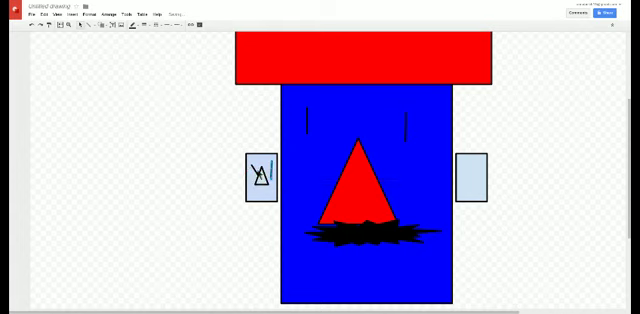
left_click(208, 142)
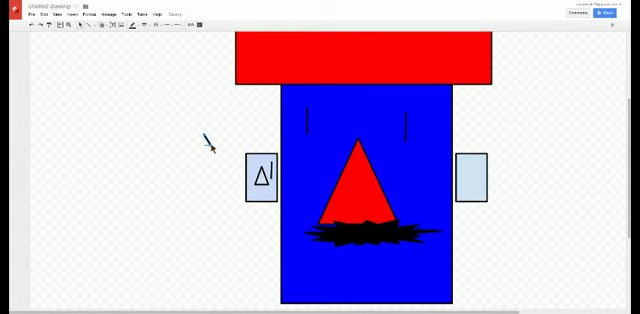
mouse_move(204, 136)
left_mouse_down()
mouse_move(204, 148)
mouse_move(251, 170)
left_mouse_up()
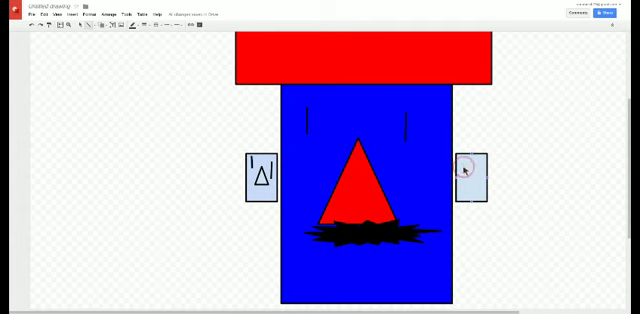
Step: Add a short vertical line and a small triangle inside the right rectangle
mouse_move(462, 165)
left_mouse_down()
mouse_move(463, 180)
mouse_move(474, 178)
left_mouse_up()
left_click(103, 24)
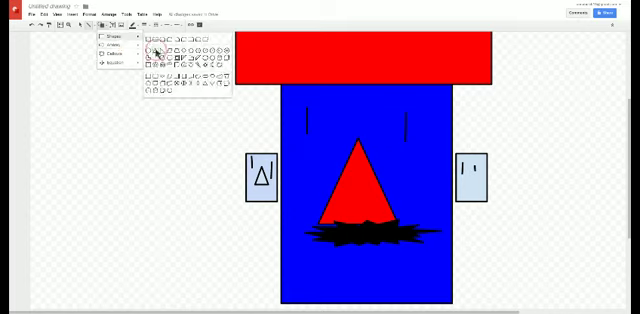
mouse_move(115, 36)
left_click(152, 52)
left_click_drag(468, 176, 478, 186)
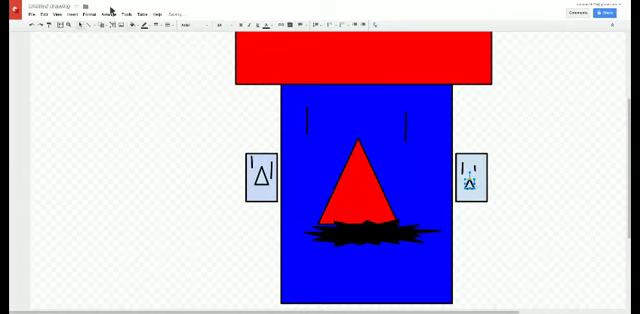
left_click(81, 25)
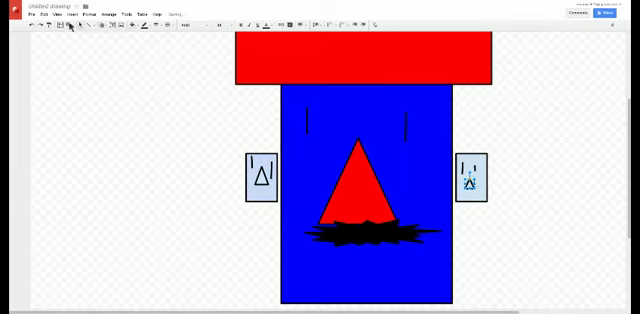
left_click(171, 122)
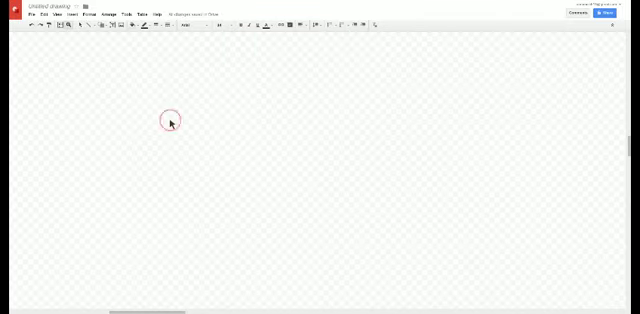
Step: Zoom to Fit so the whole Probopass figure is visible
left_click(64, 25)
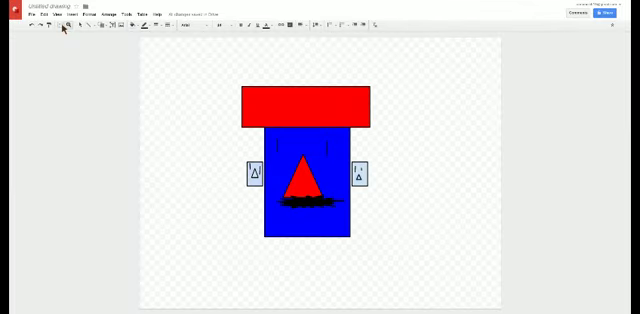